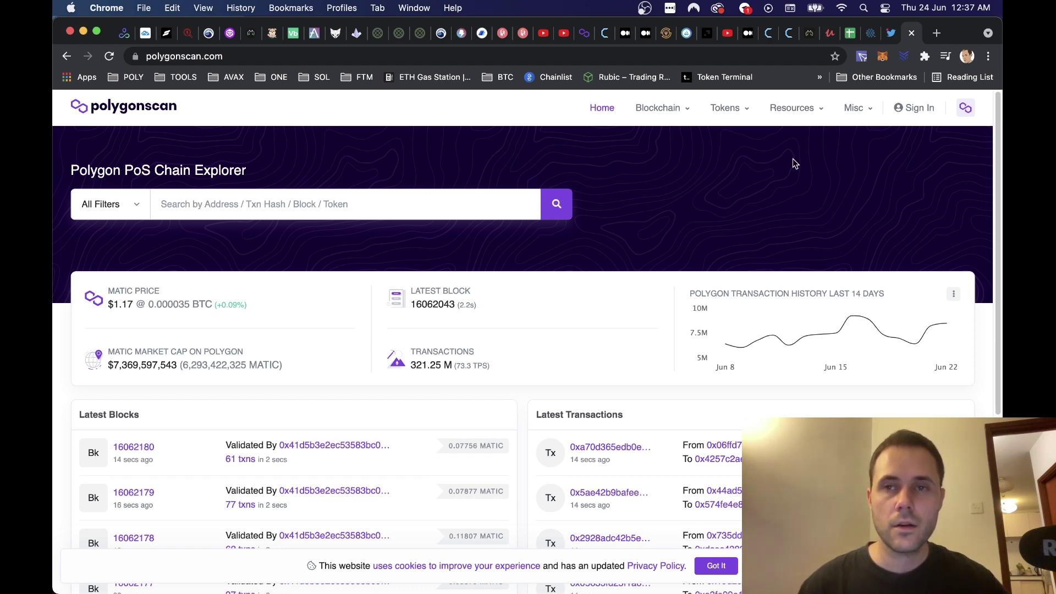
# Open Token Approvals from the Misc menu and paste the wallet address copied from MetaMask into its search.
pyautogui.moveTo(854, 115)
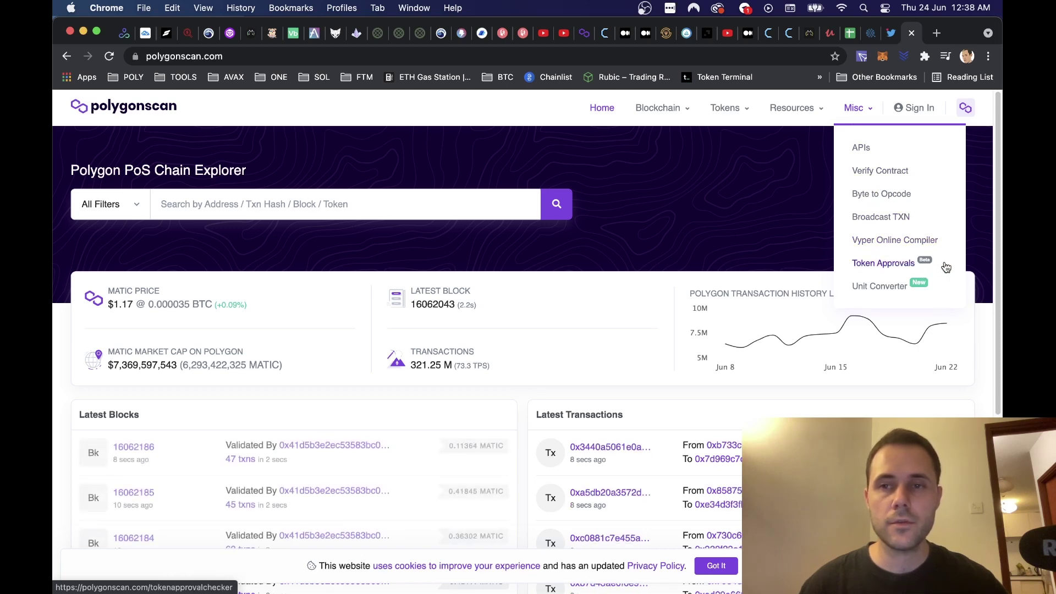
pyautogui.click(944, 266)
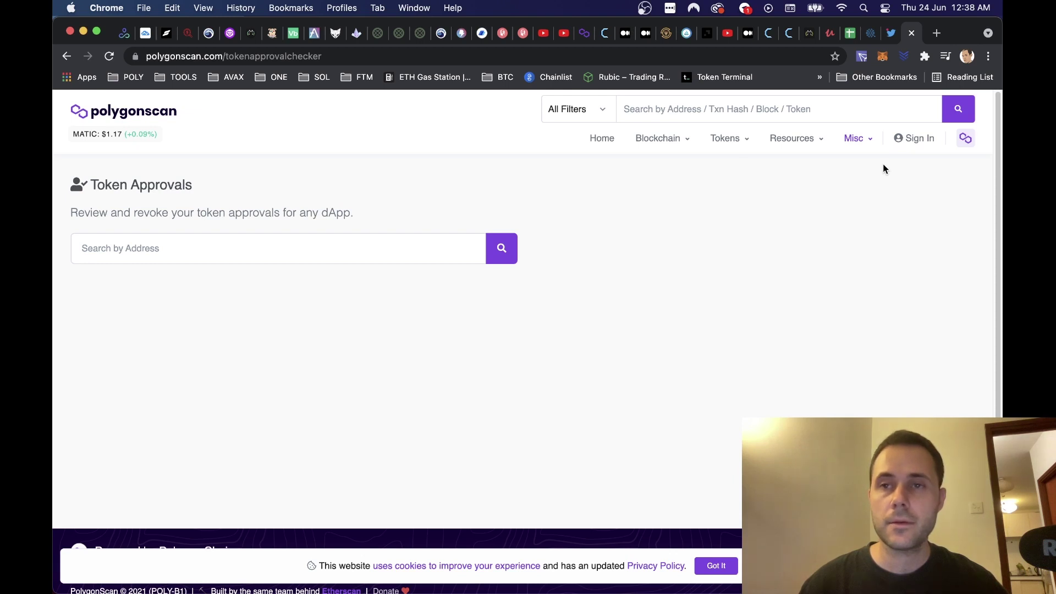
pyautogui.click(882, 56)
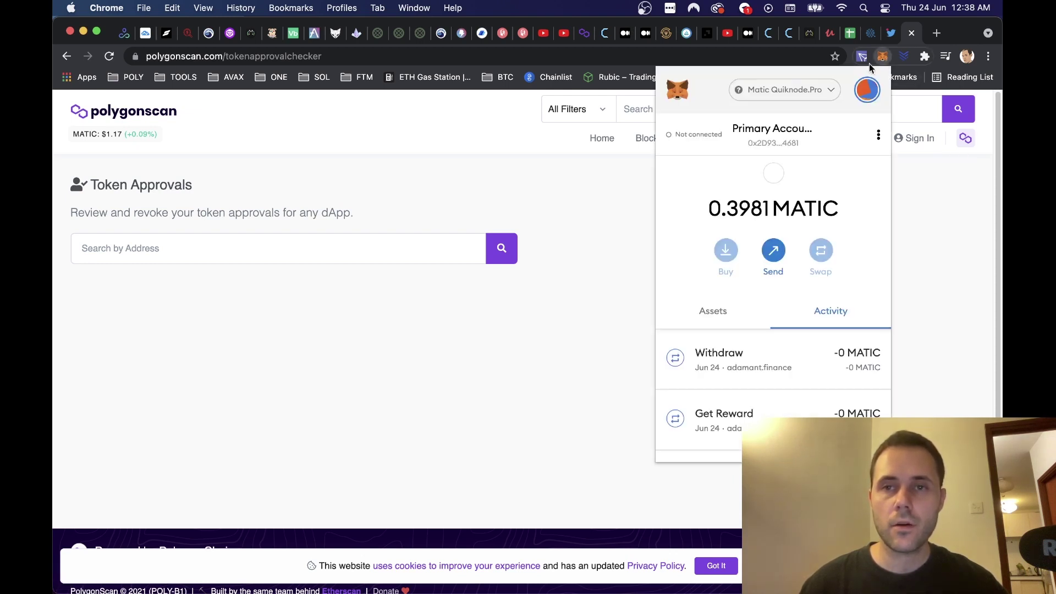
pyautogui.click(782, 146)
pyautogui.click(409, 242)
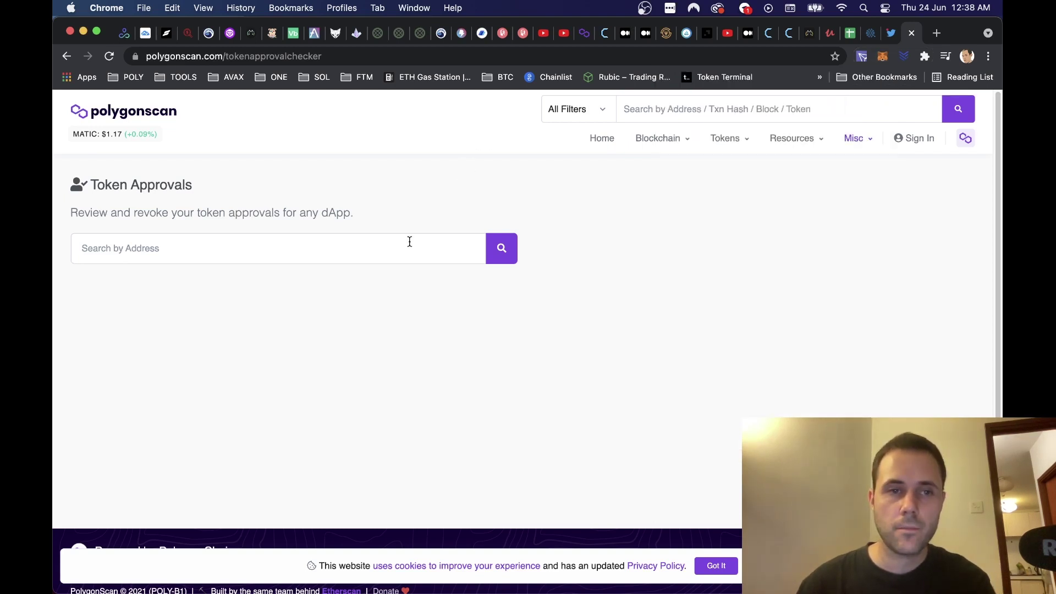
pyautogui.click(384, 247)
pyautogui.press('super+v')
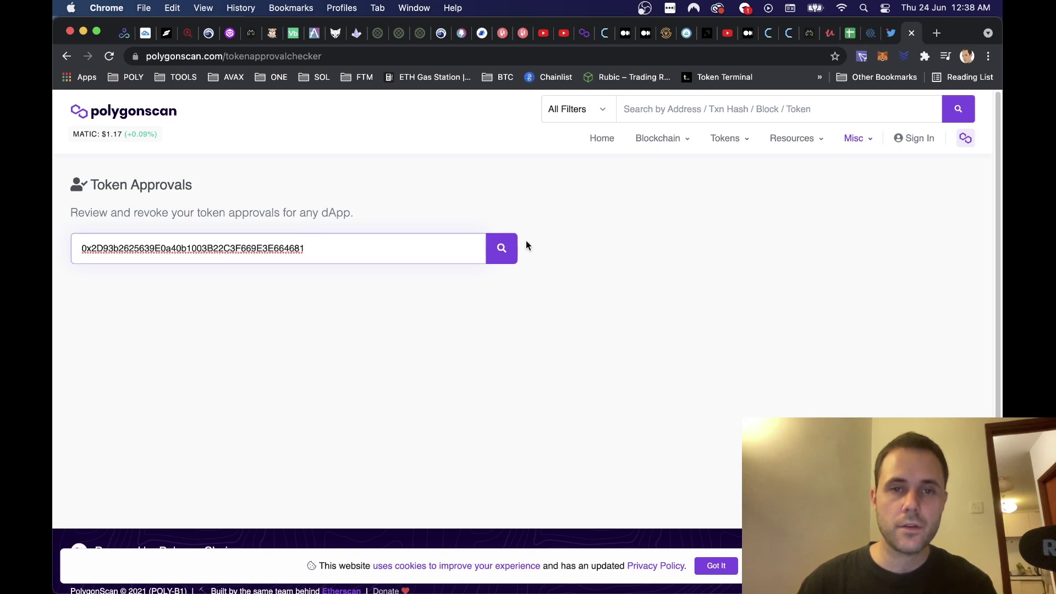
# Search approvals for the pasted address and review the 99 approved contracts listed.
pyautogui.click(502, 249)
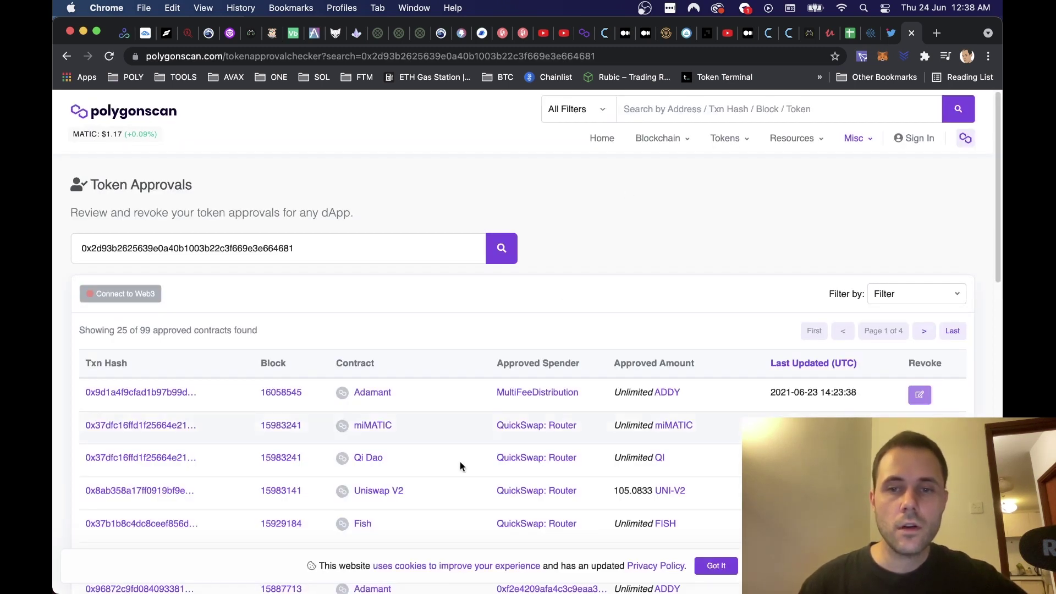
pyautogui.scroll(-2, 574, 241)
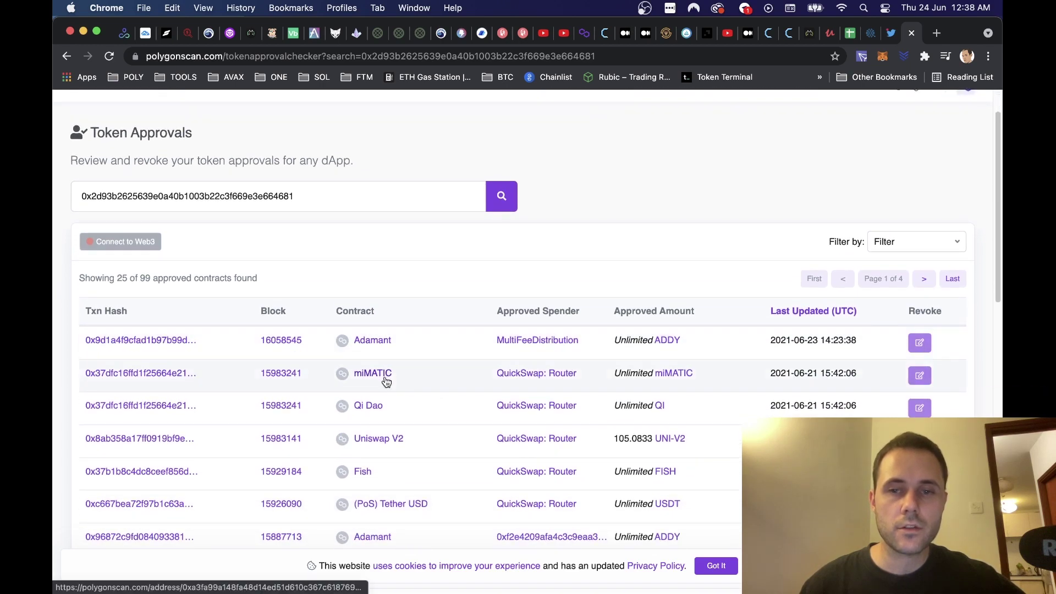
pyautogui.scroll(-1, 638, 385)
pyautogui.scroll(-2, 626, 391)
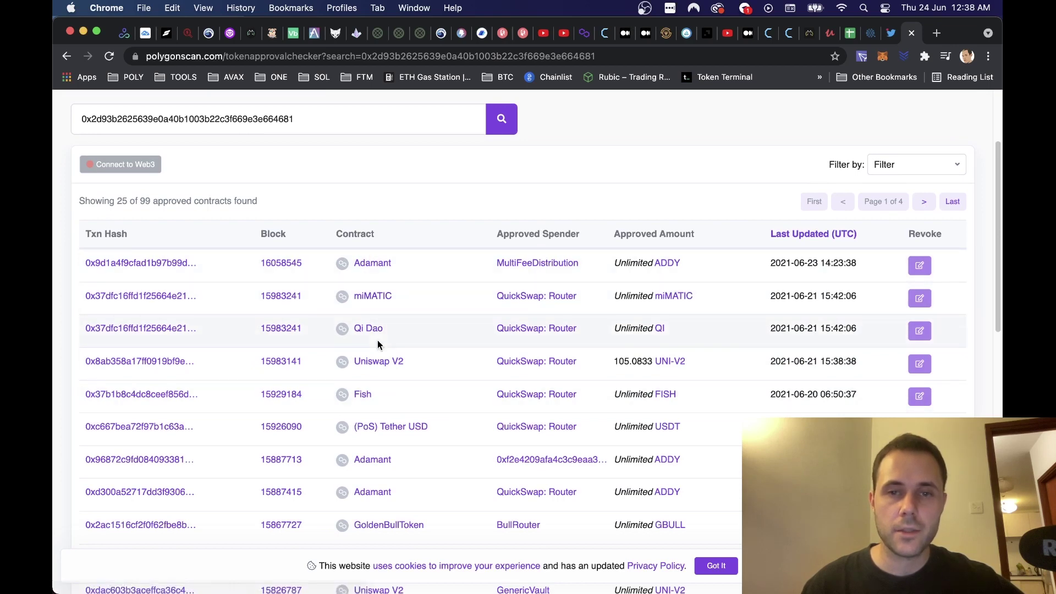
pyautogui.scroll(-2, 377, 338)
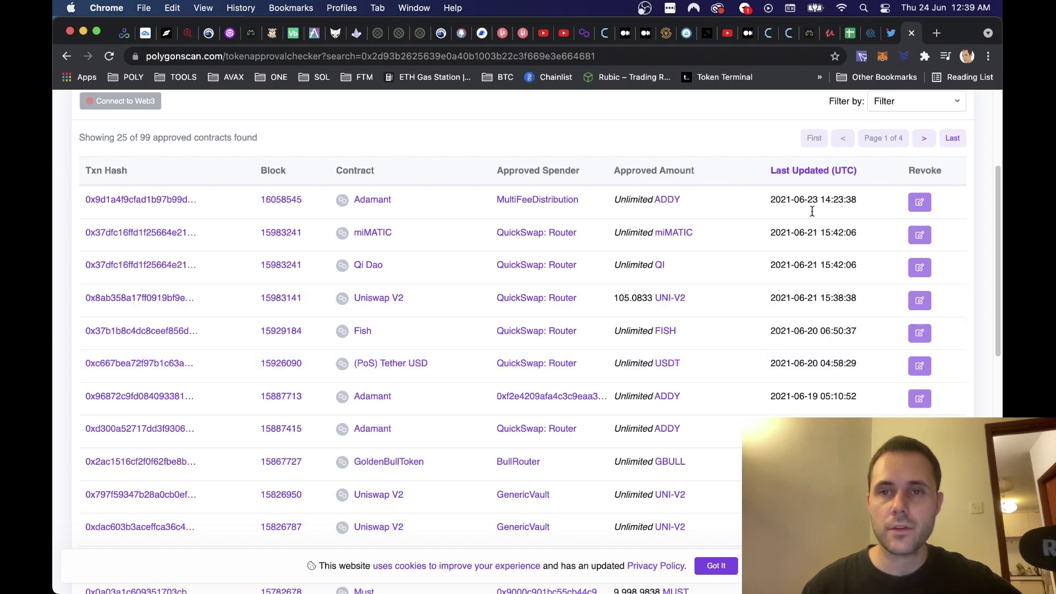
pyautogui.scroll(1, 740, 145)
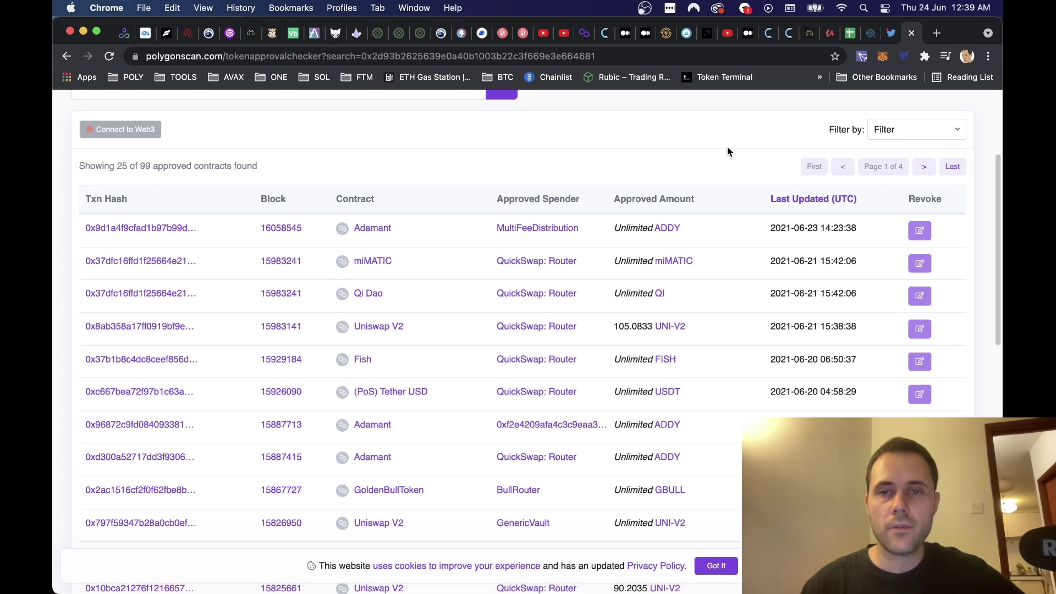
pyautogui.scroll(1, 727, 147)
pyautogui.scroll(1, 726, 146)
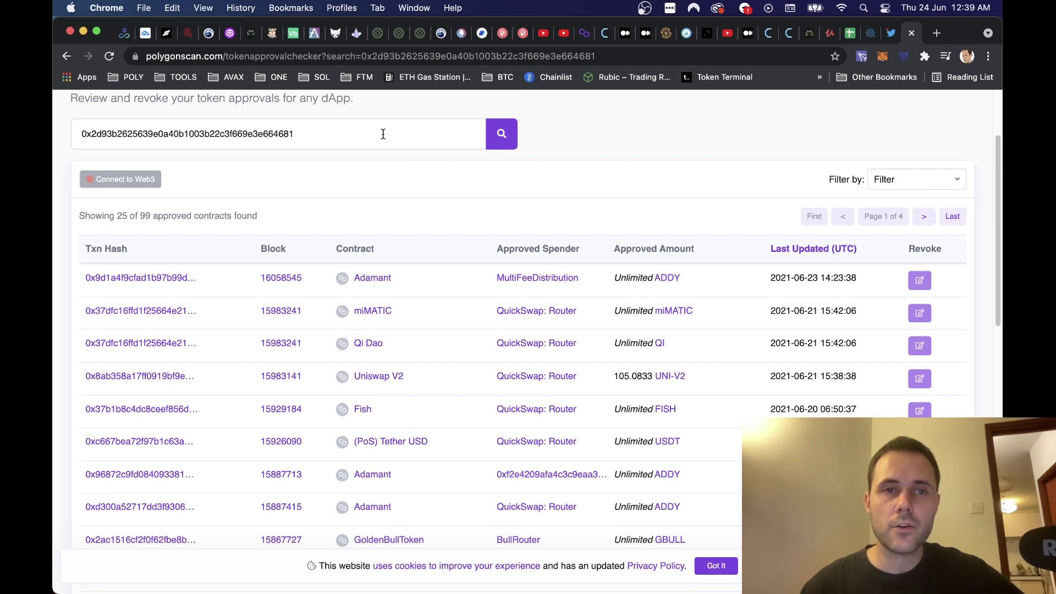
pyautogui.scroll(4, 418, 195)
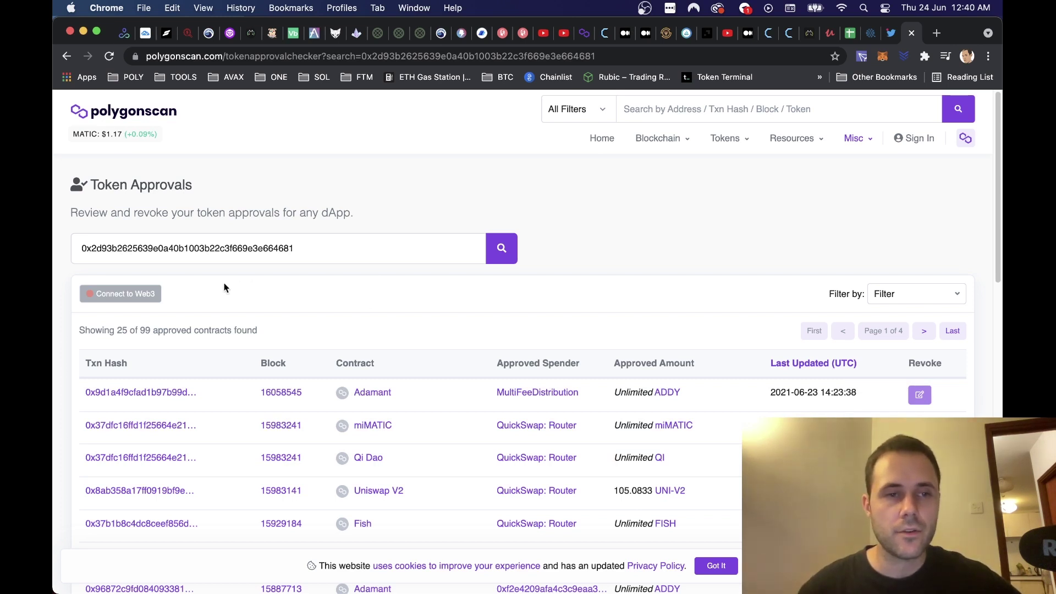
# Connect MetaMask's Primary Account to the site through Connect to Web3.
pyautogui.click(156, 295)
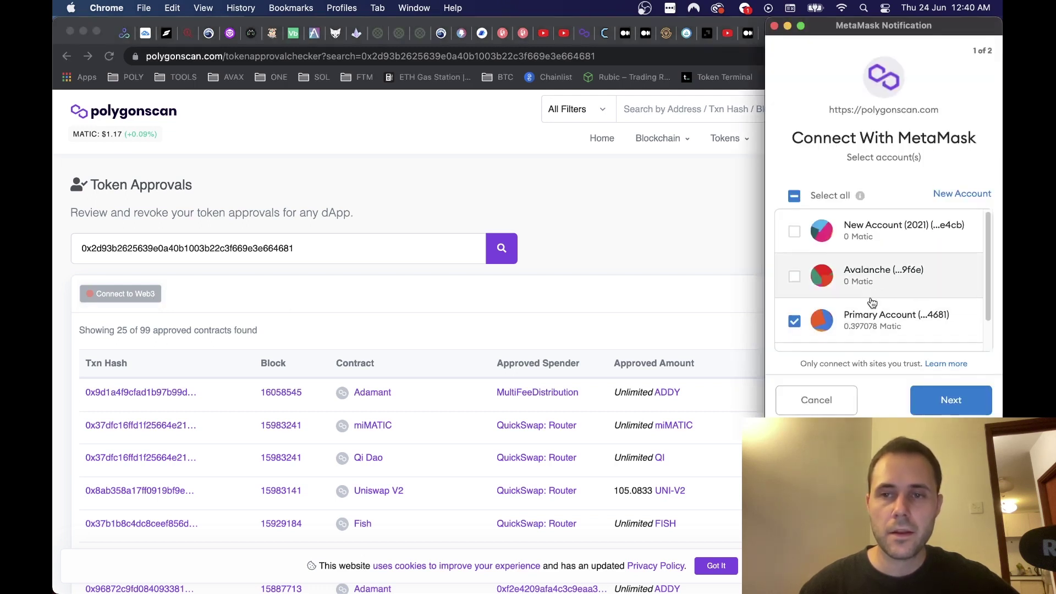
pyautogui.scroll(-2, 856, 321)
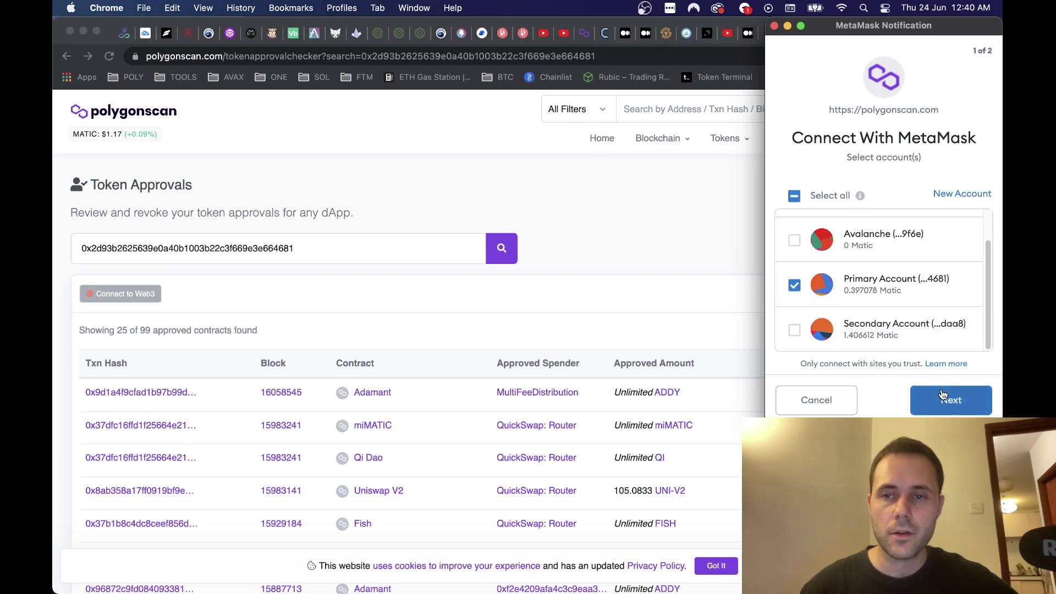
pyautogui.click(937, 407)
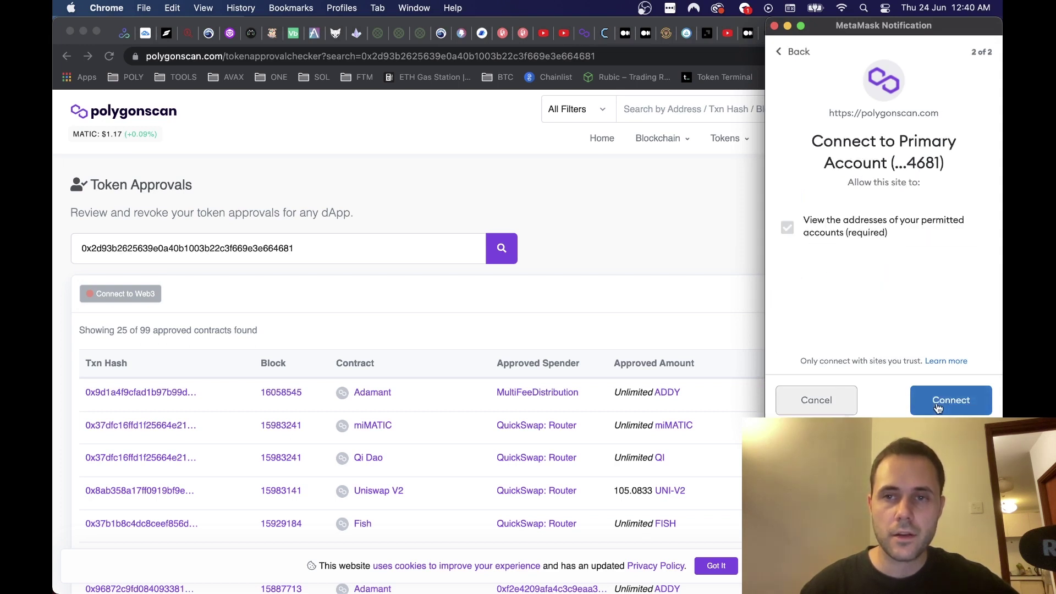
pyautogui.click(937, 407)
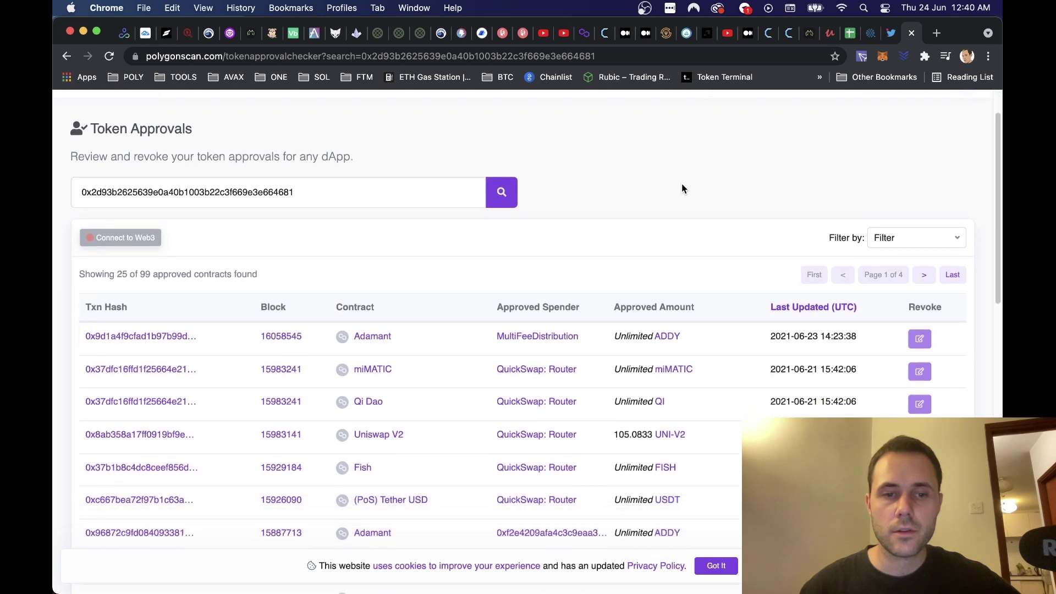
pyautogui.scroll(-5, 681, 187)
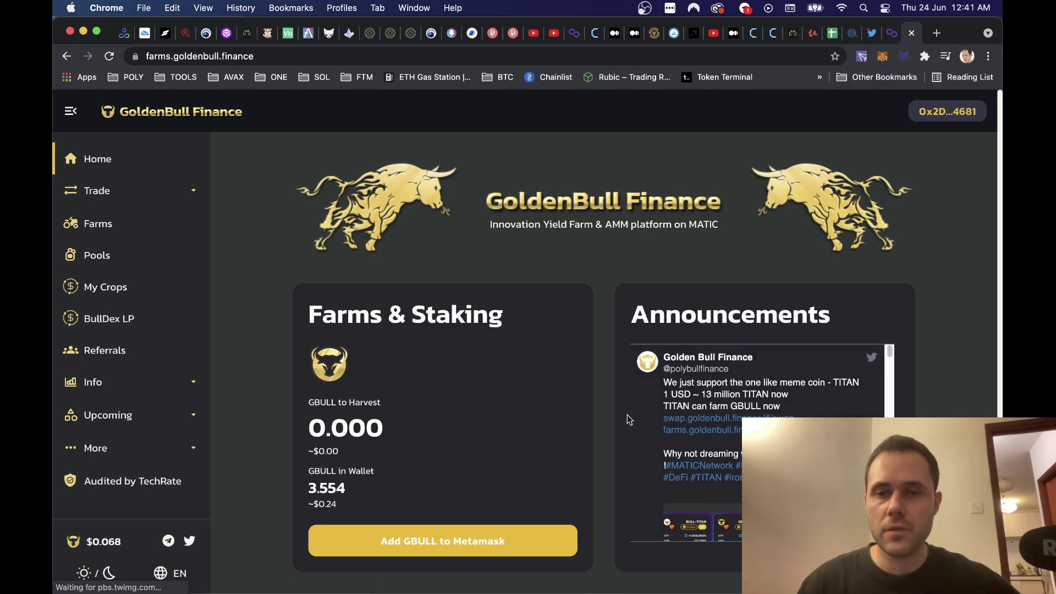
pyautogui.hotkey('ctrl', 'shift', 'Tab')
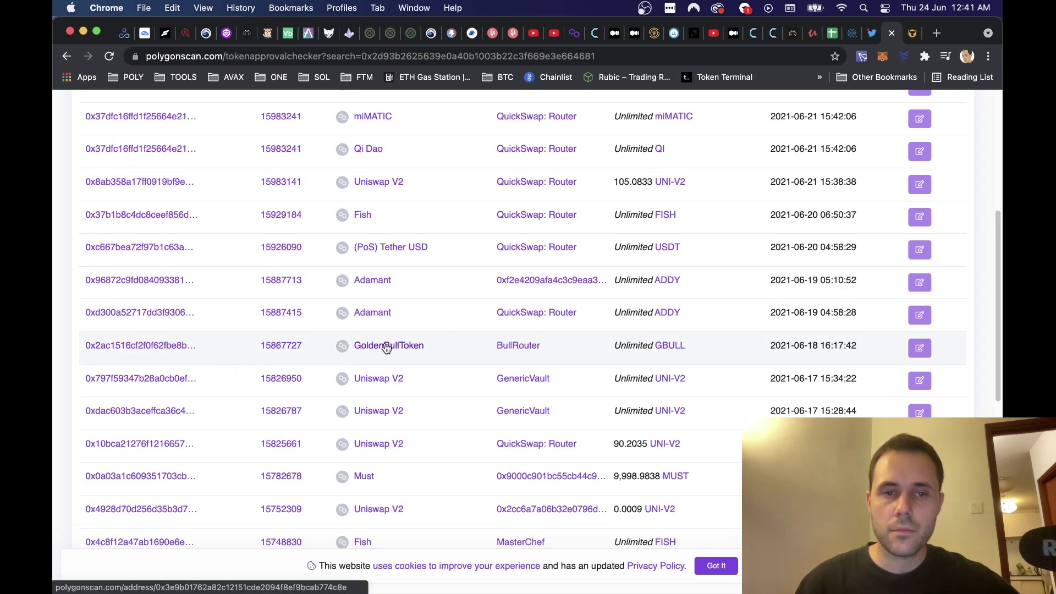
pyautogui.rightClick(150, 348)
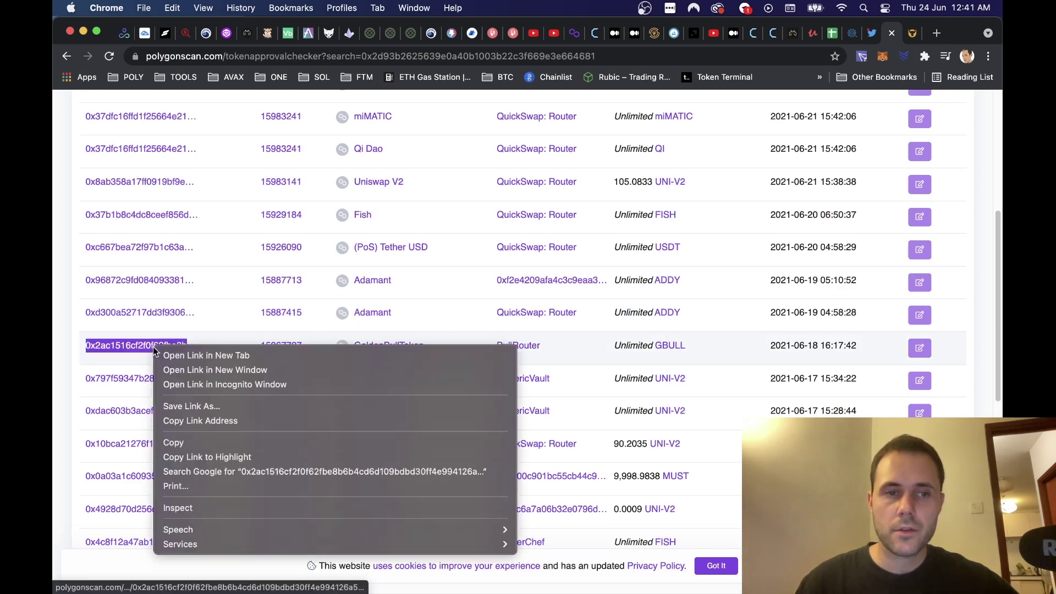
pyautogui.click(180, 351)
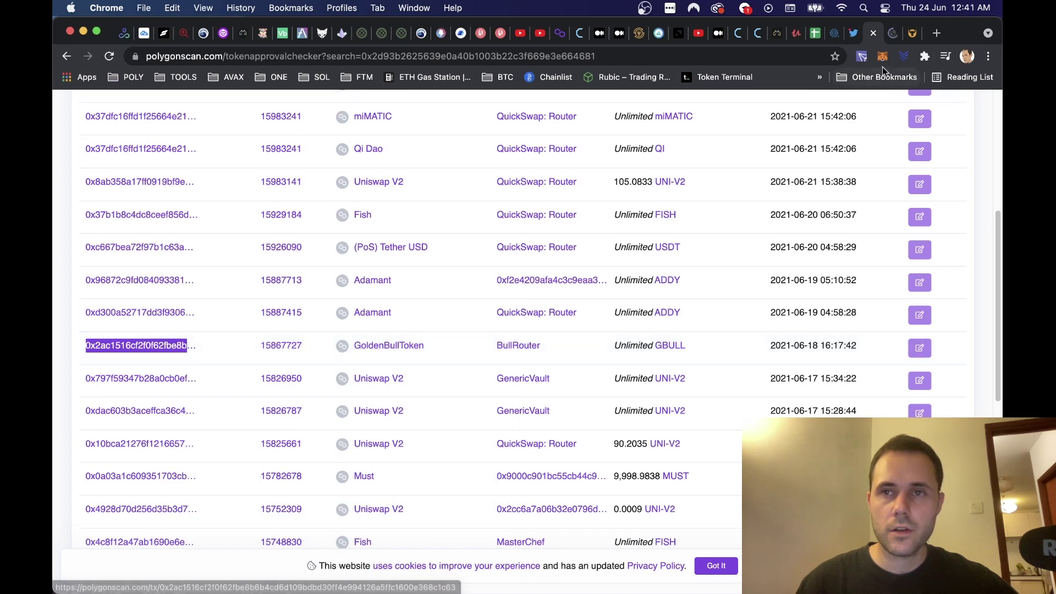
pyautogui.click(892, 41)
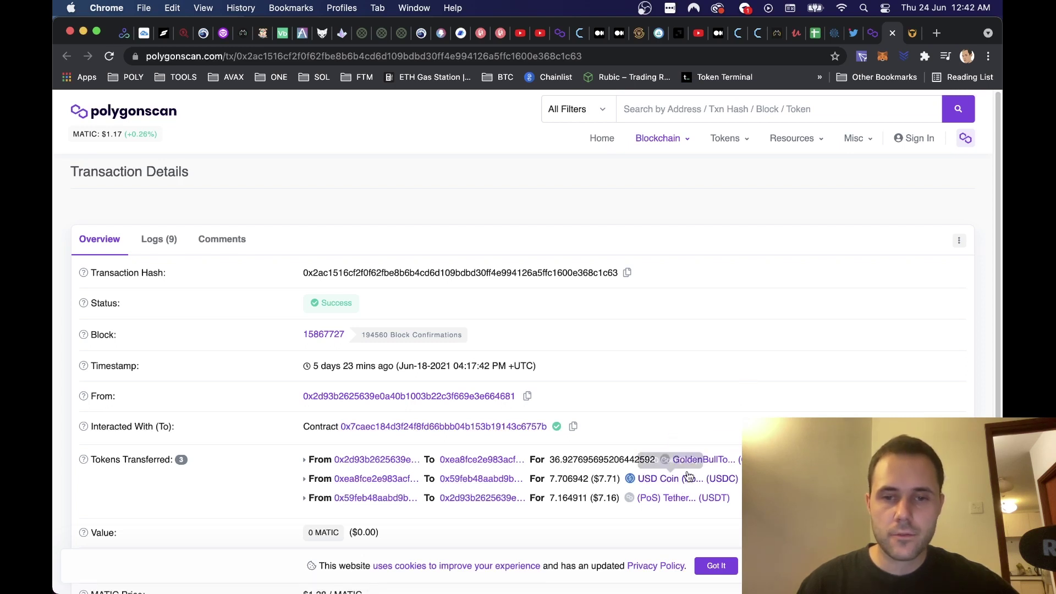
pyautogui.press('super+w')
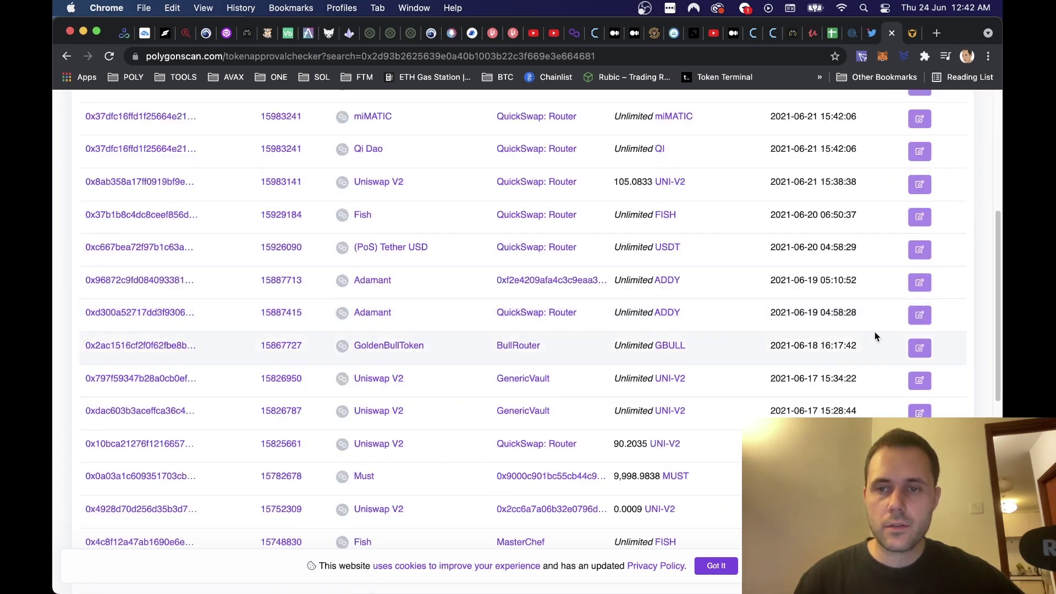
# Start revoking the unlimited GoldenBullToken approval for BullRouter and send it to the wallet.
pyautogui.scroll(5, 670, 243)
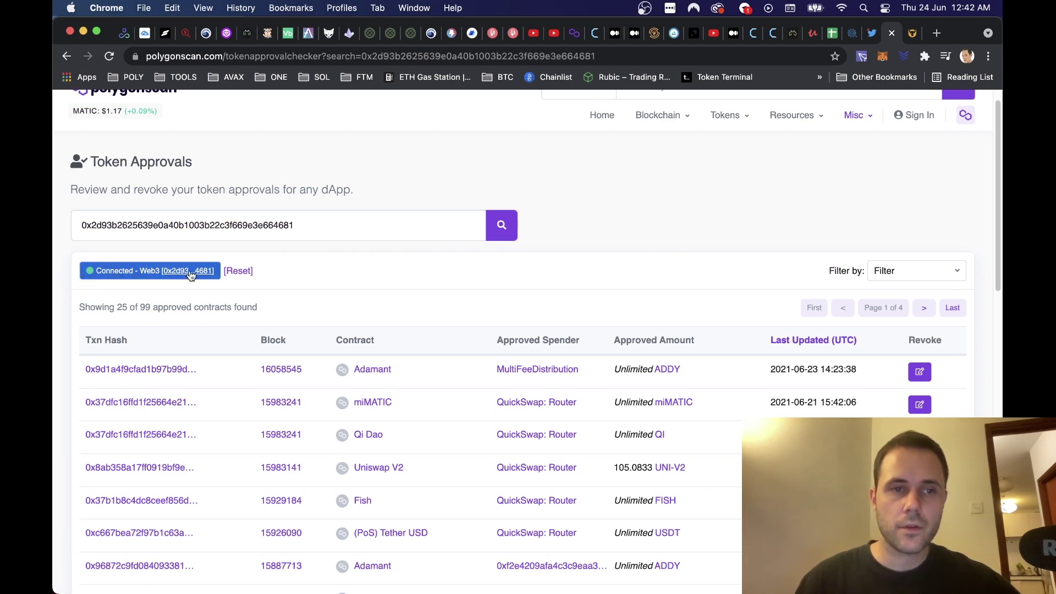
pyautogui.scroll(-5, 697, 239)
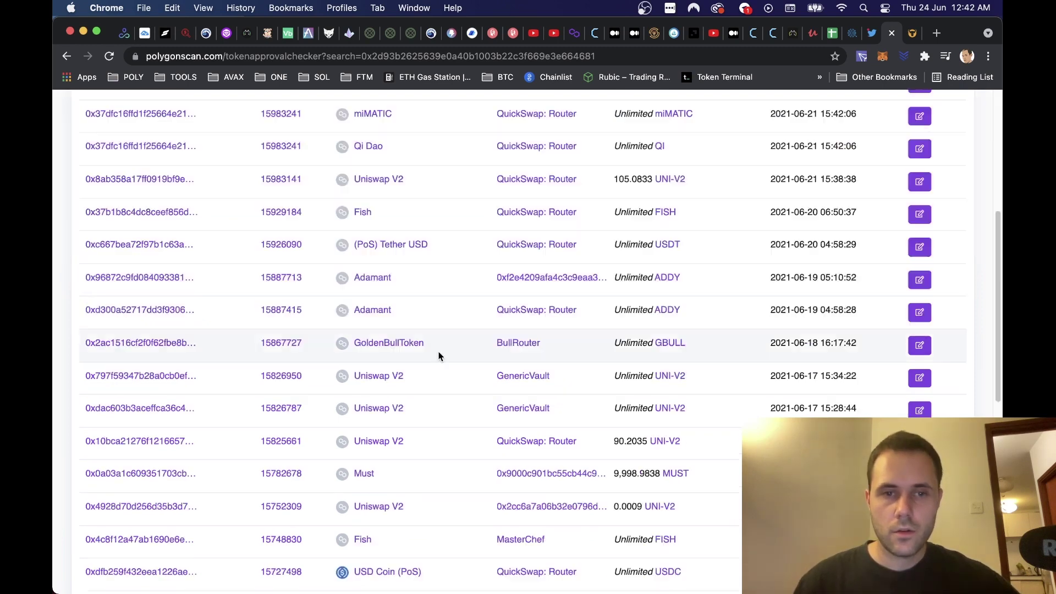
pyautogui.click(920, 345)
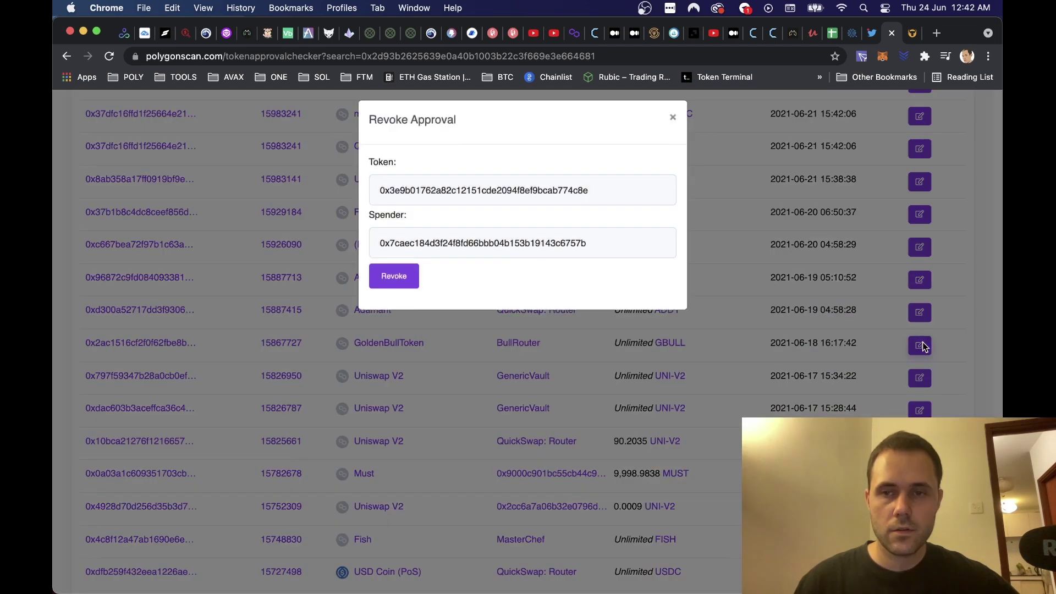
pyautogui.click(401, 285)
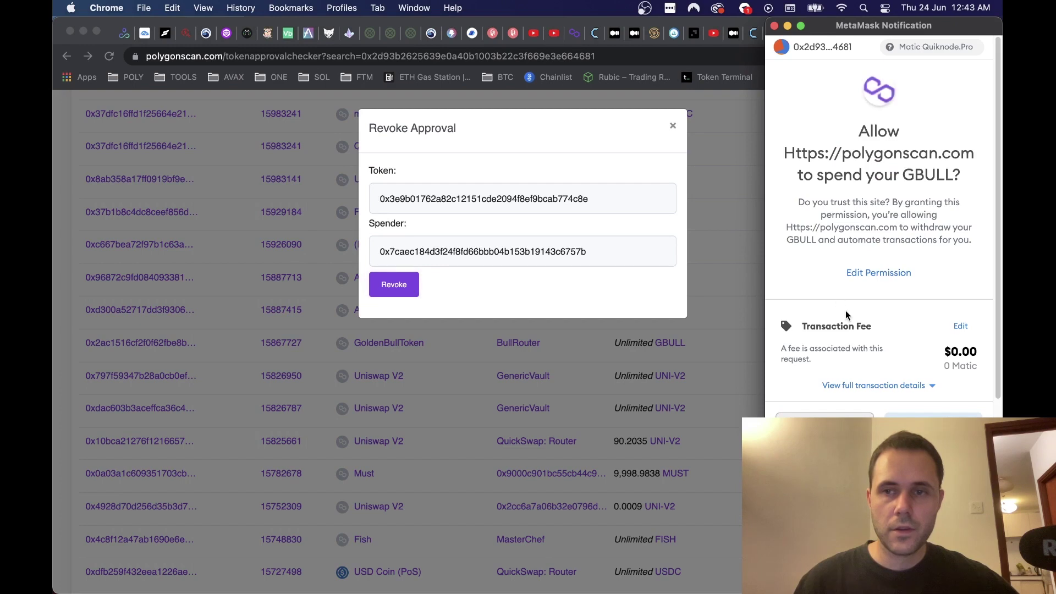
# Confirm the 0 GBULL revoke transaction in MetaMask and close the Revoke Approval dialog.
pyautogui.scroll(-2, 848, 316)
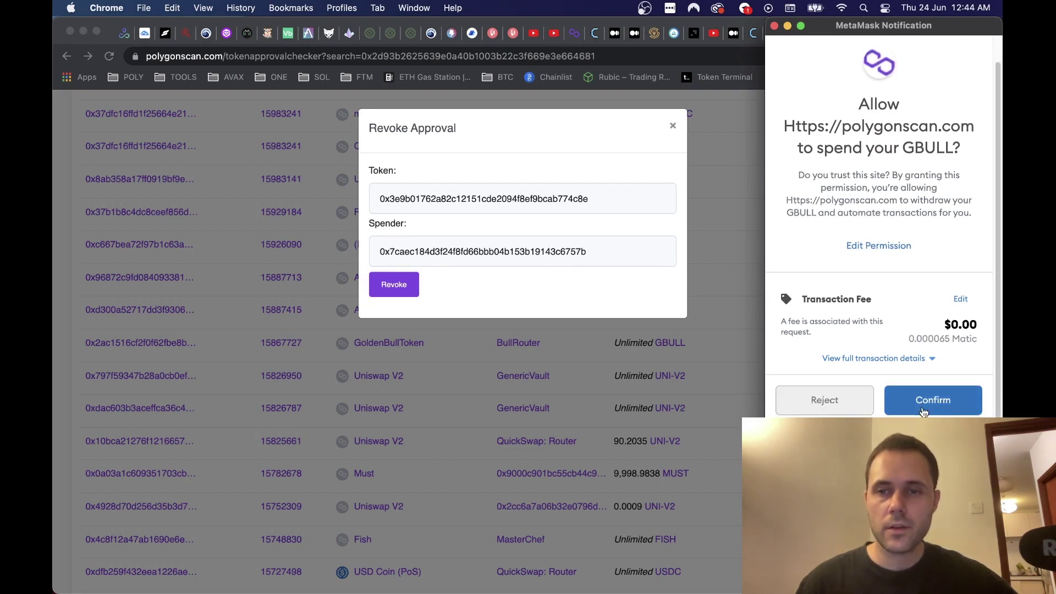
pyautogui.click(918, 359)
pyautogui.scroll(-5, 922, 348)
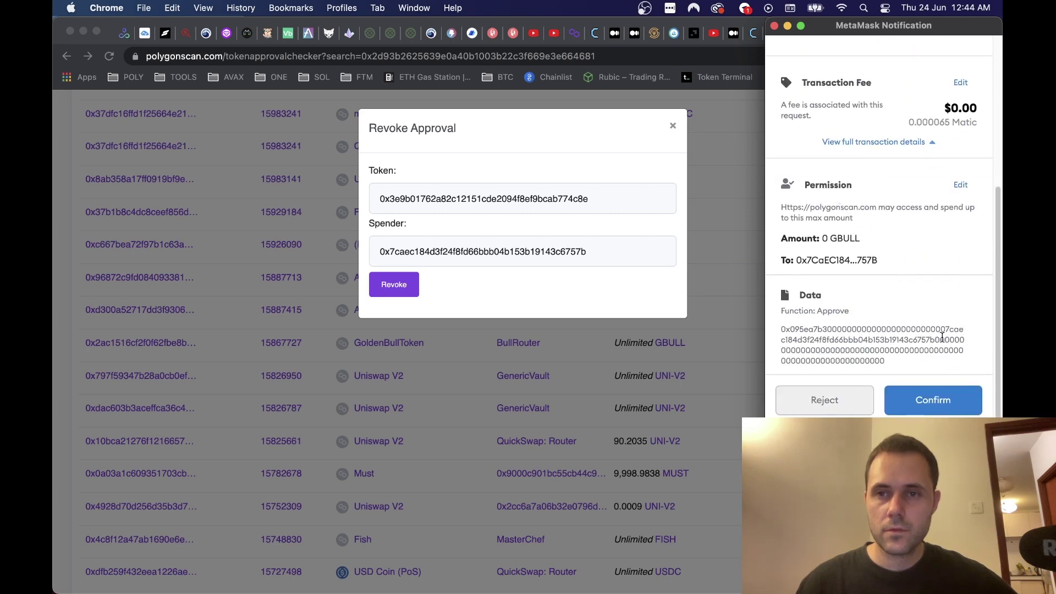
pyautogui.click(935, 412)
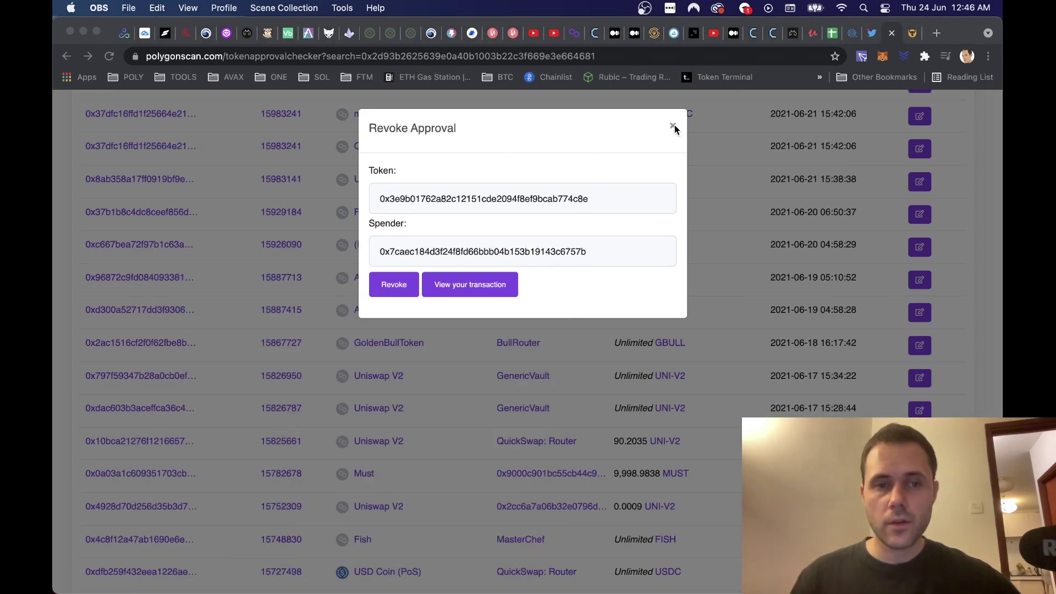
pyautogui.click(674, 124)
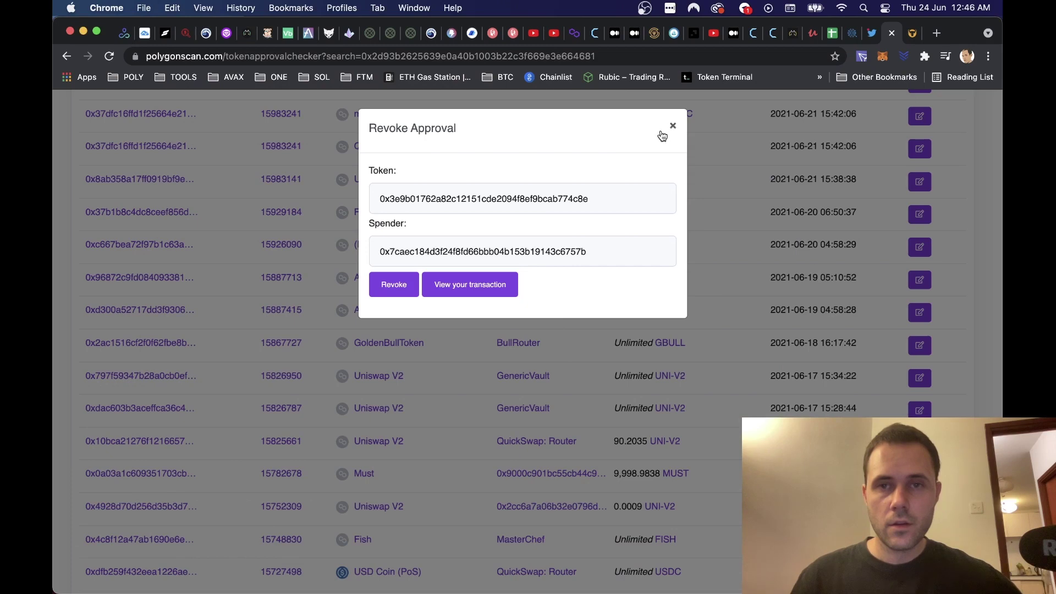
pyautogui.click(671, 127)
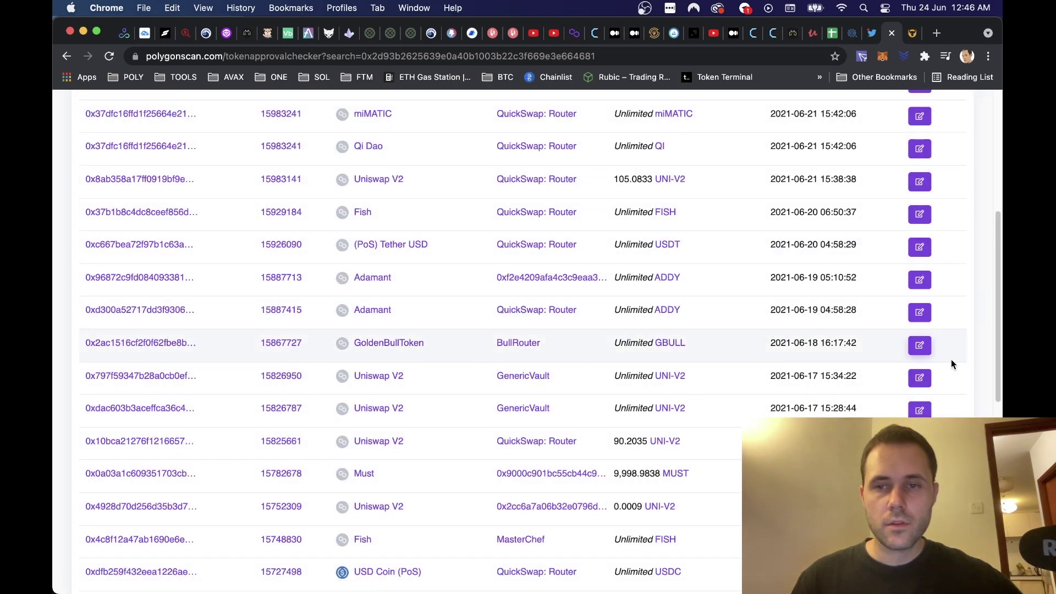
# Reload the approvals page and check the GoldenBullToken row is gone, leaving 98 approvals.
pyautogui.moveTo(878, 344); pyautogui.dragTo(80, 346)
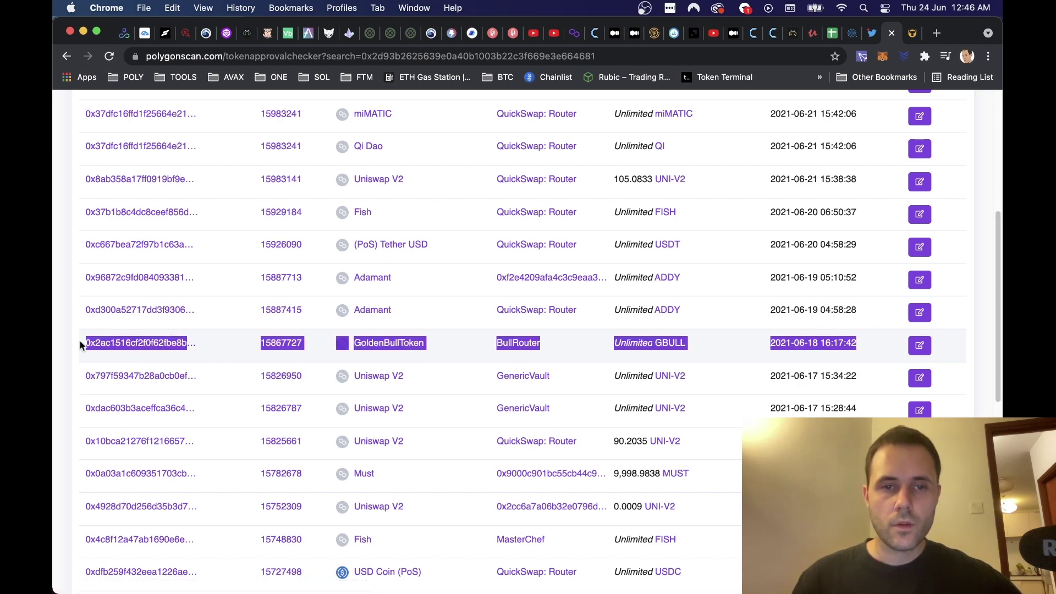
pyautogui.click(110, 56)
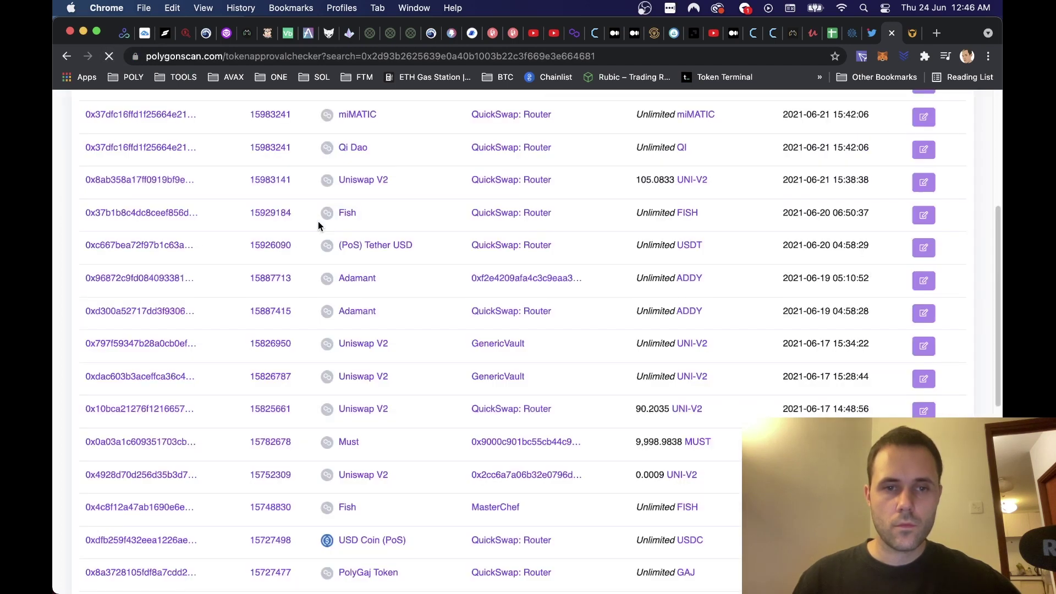
pyautogui.scroll(3, 476, 361)
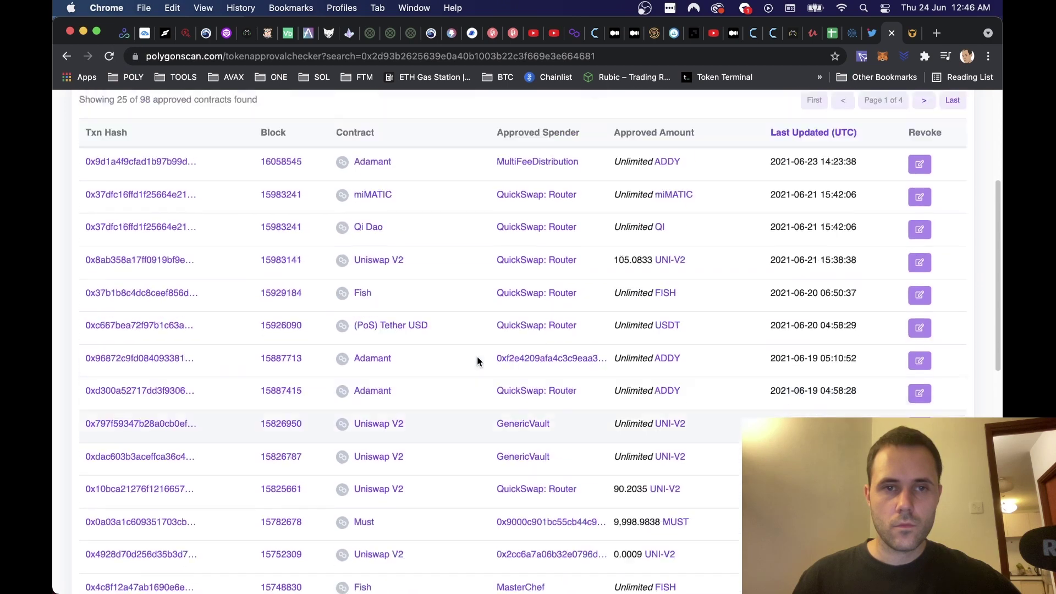
pyautogui.scroll(-3, 477, 360)
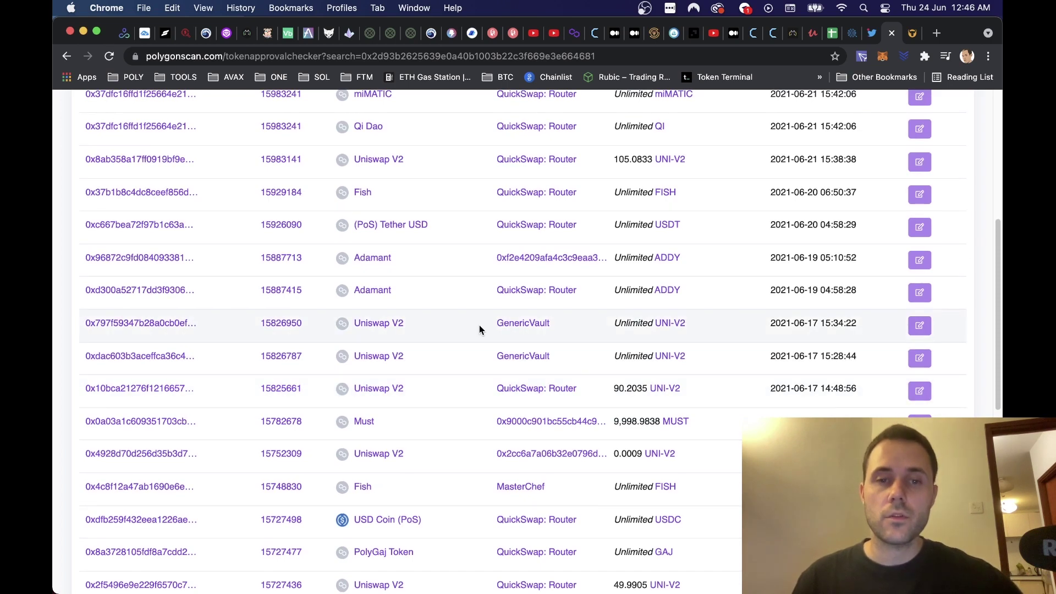
pyautogui.scroll(4, 920, 379)
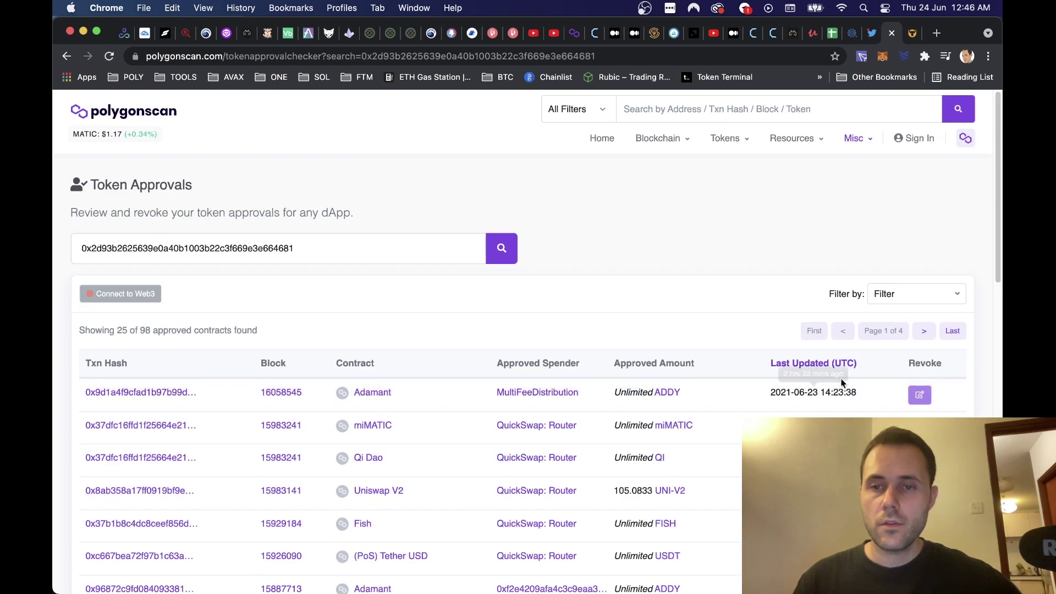
pyautogui.scroll(-1, 783, 292)
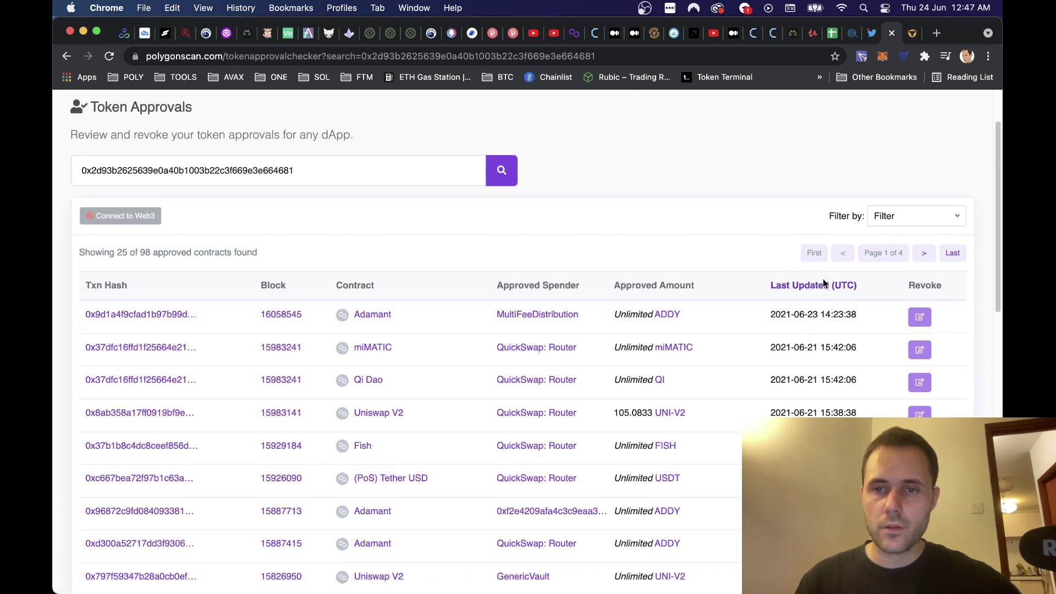
# Toggle the Last Updated (UTC) column to show relative ages.
pyautogui.click(822, 285)
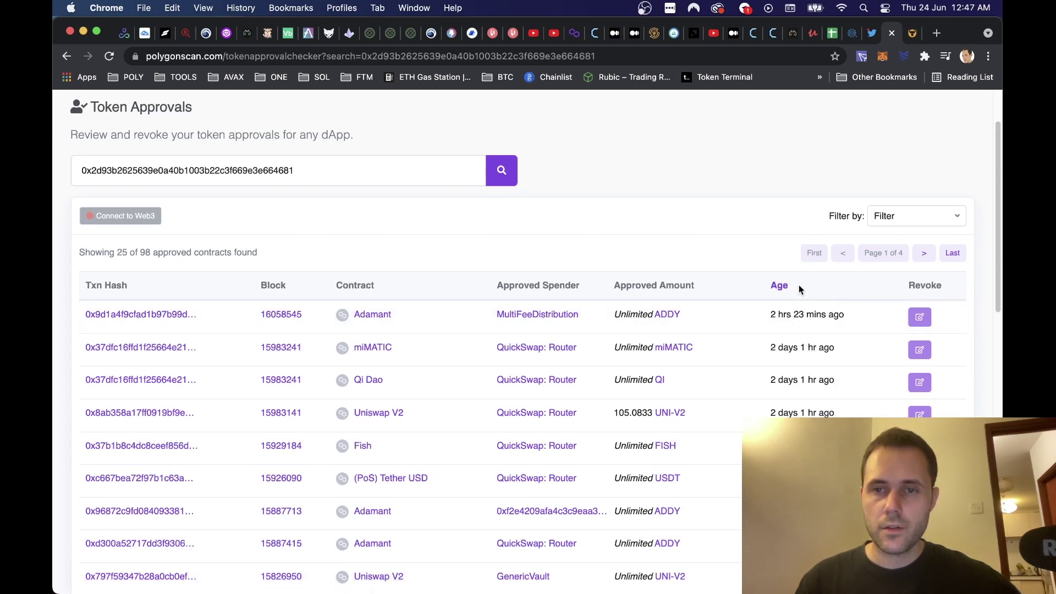
pyautogui.click(777, 287)
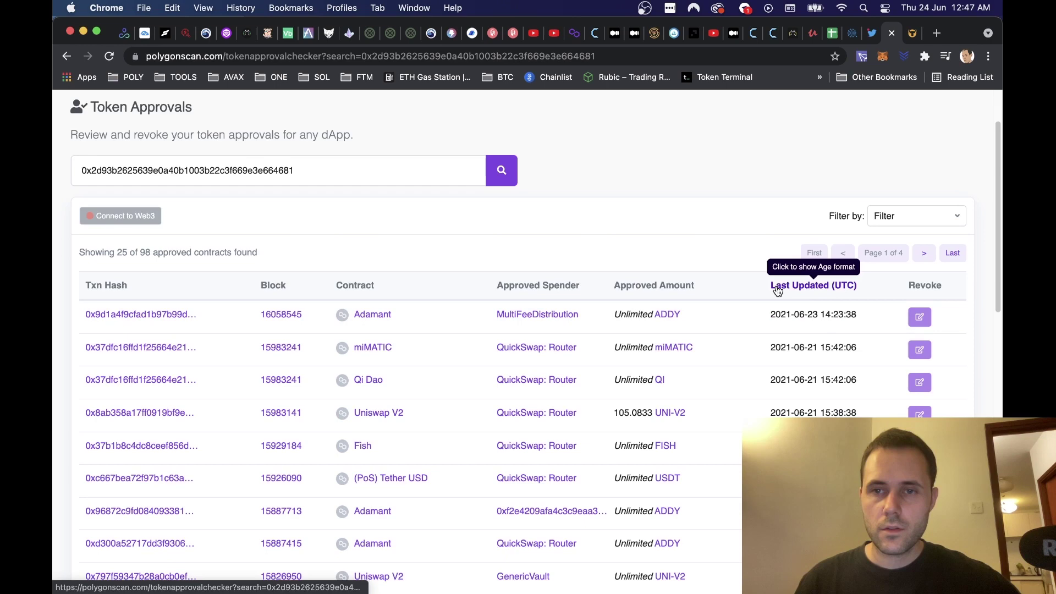
pyautogui.click(816, 284)
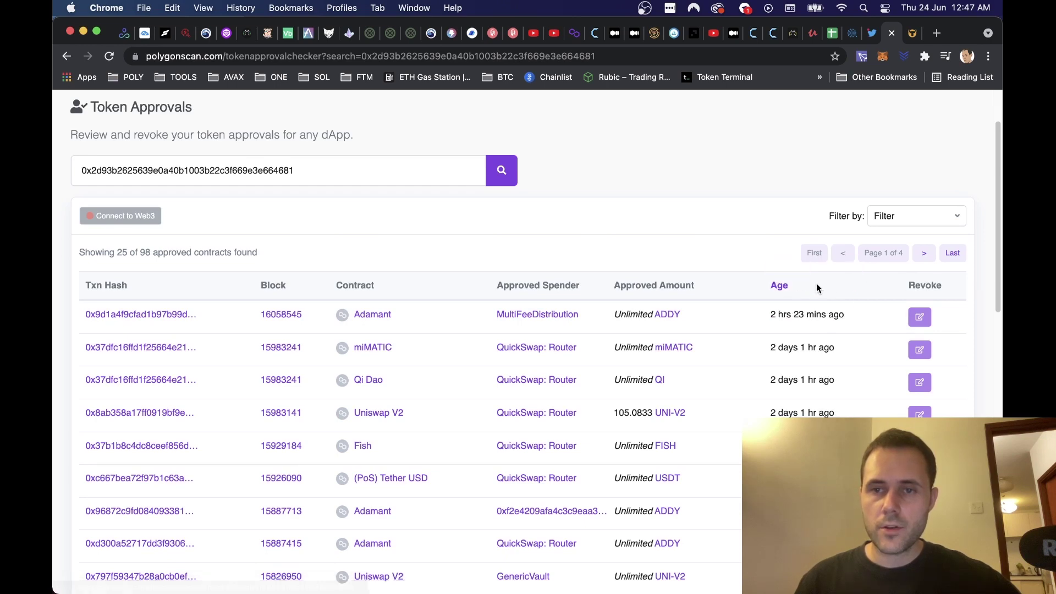
pyautogui.scroll(-5, 816, 380)
pyautogui.scroll(6, 814, 368)
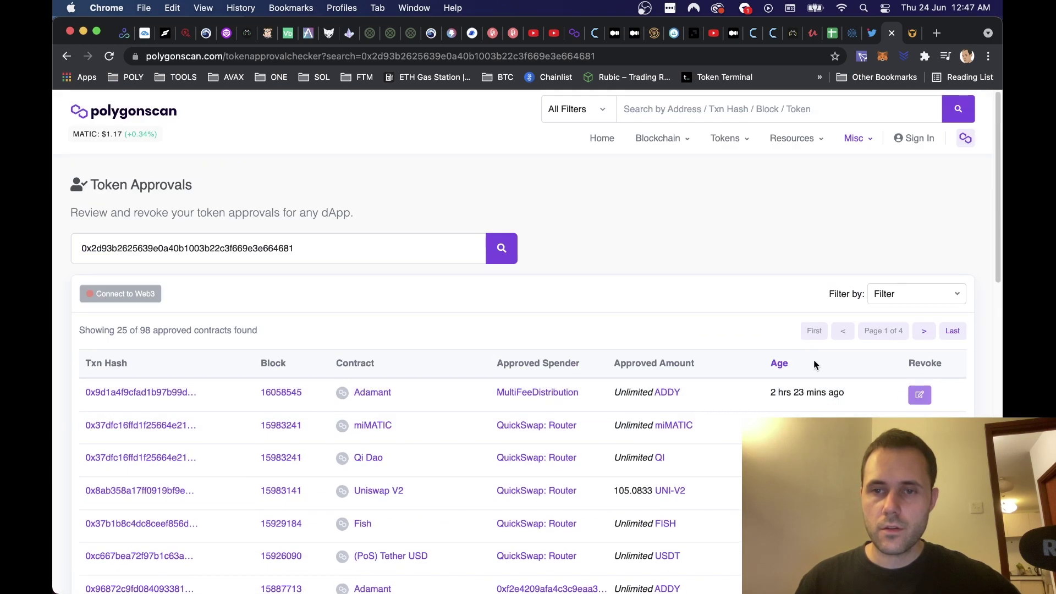
pyautogui.scroll(-1, 858, 297)
# Go to the last page, 4 of 4, of the approvals list.
pyautogui.click(921, 270)
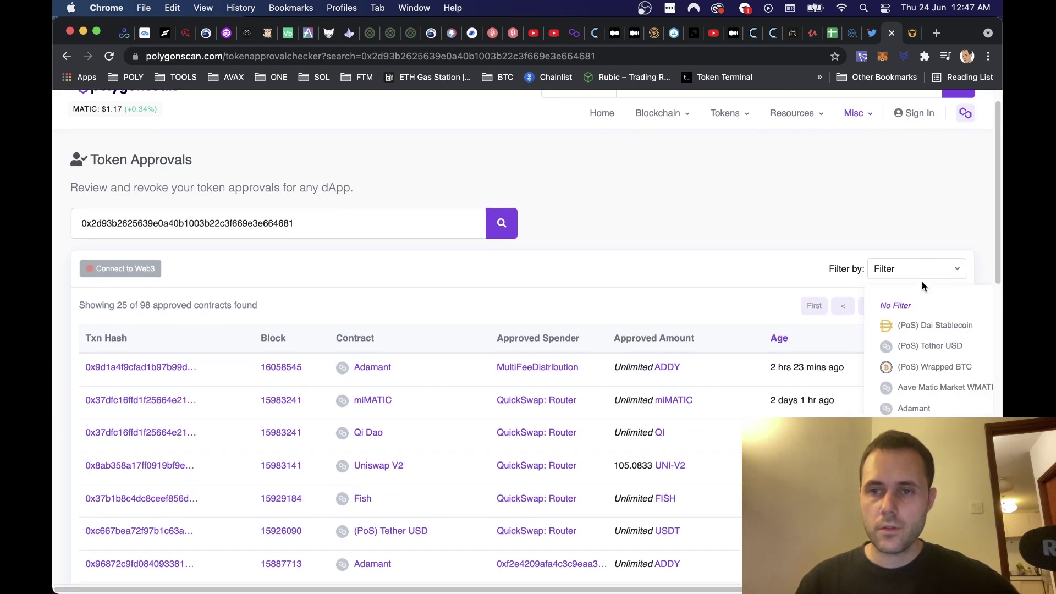
pyautogui.click(759, 325)
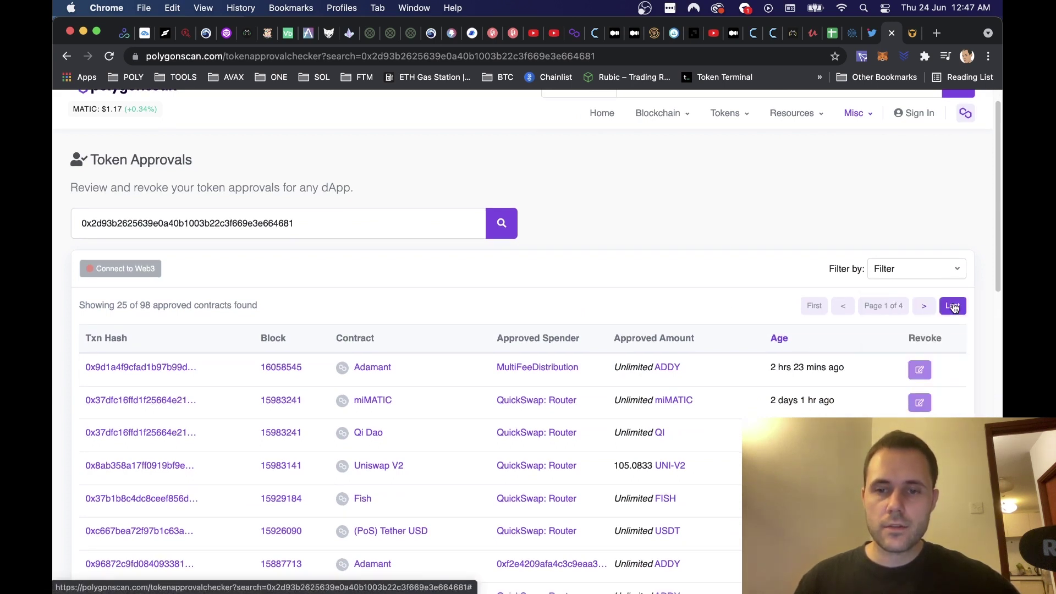
pyautogui.scroll(-10, 953, 308)
pyautogui.scroll(10, 953, 308)
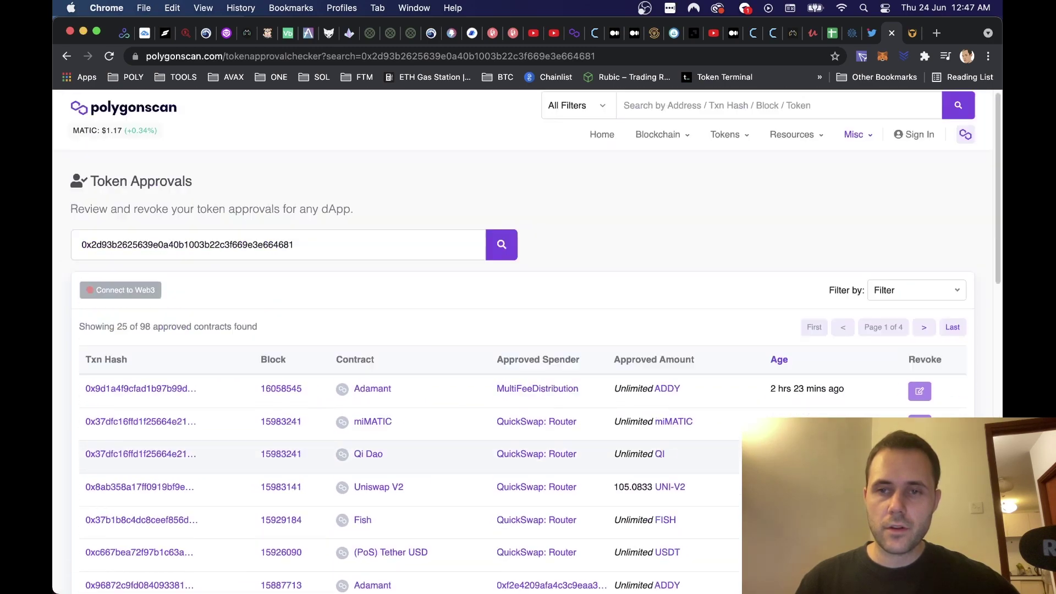
pyautogui.click(951, 327)
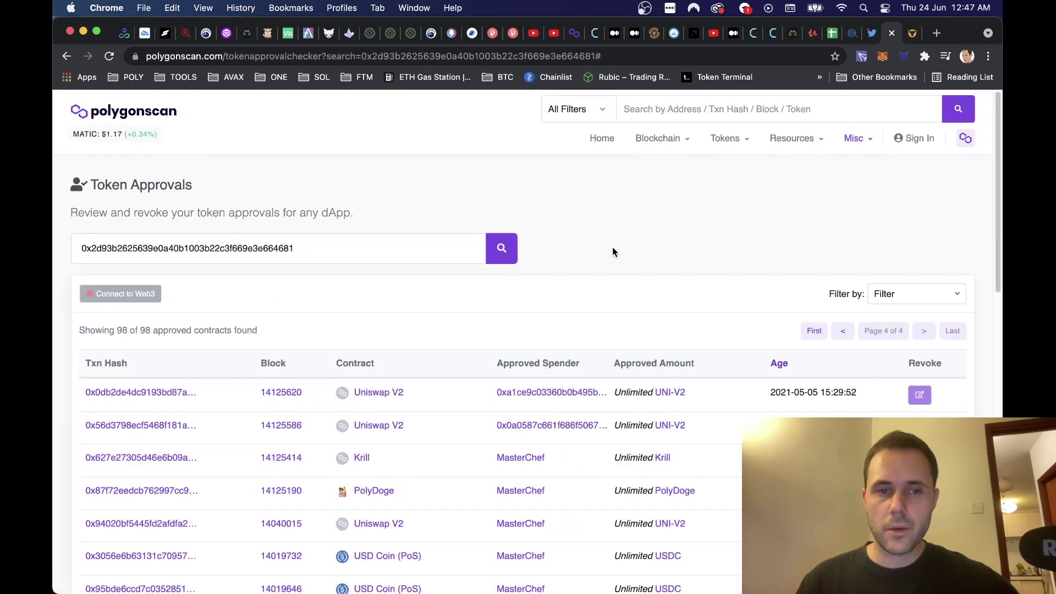
pyautogui.scroll(-15, 612, 252)
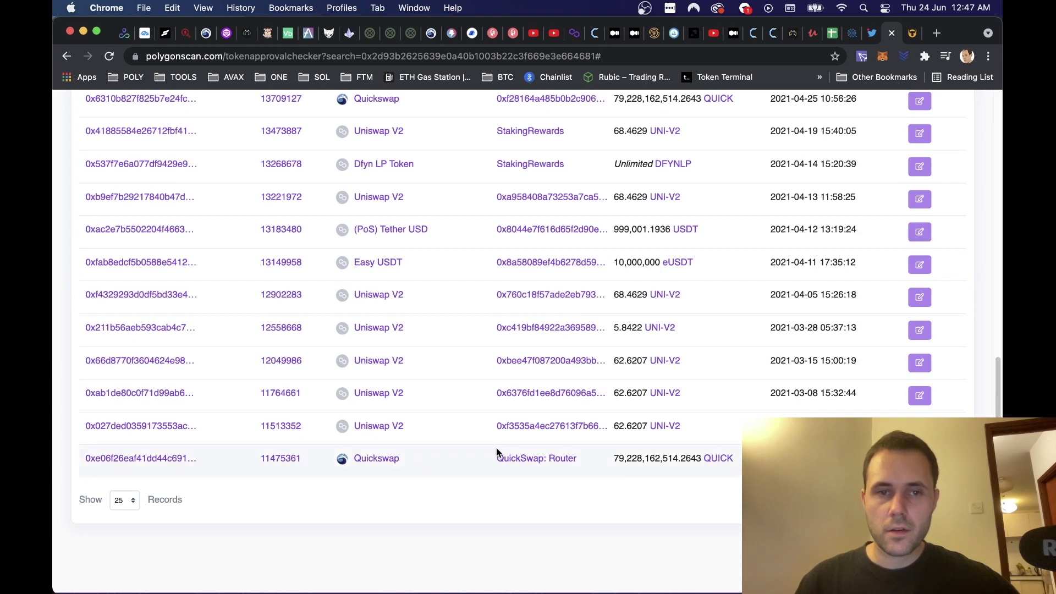